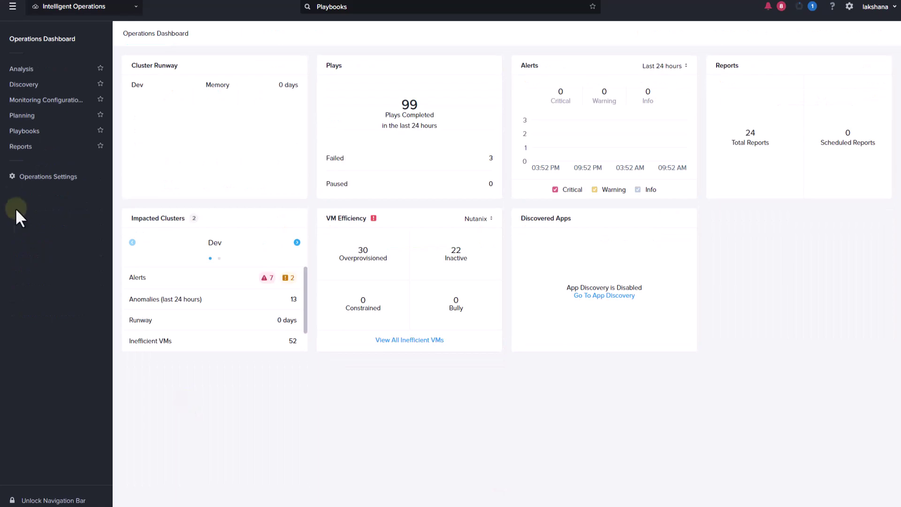
# Create a new playbook from the Playbooks list with a Manual trigger for VM entities.
pyautogui.click(24, 132)
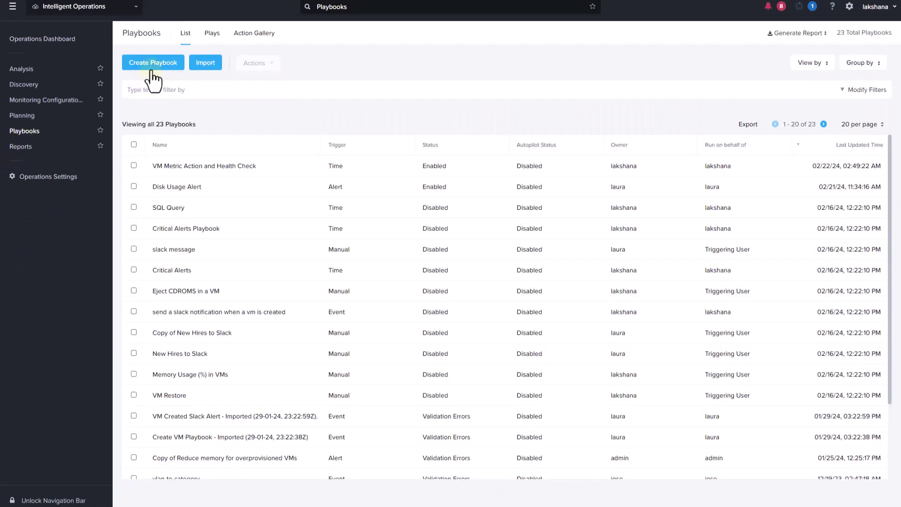
pyautogui.click(153, 62)
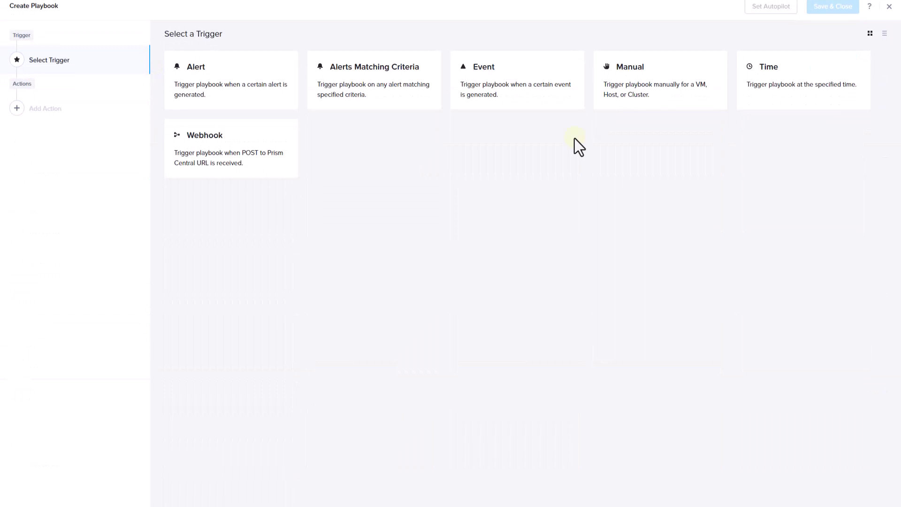
pyautogui.click(662, 81)
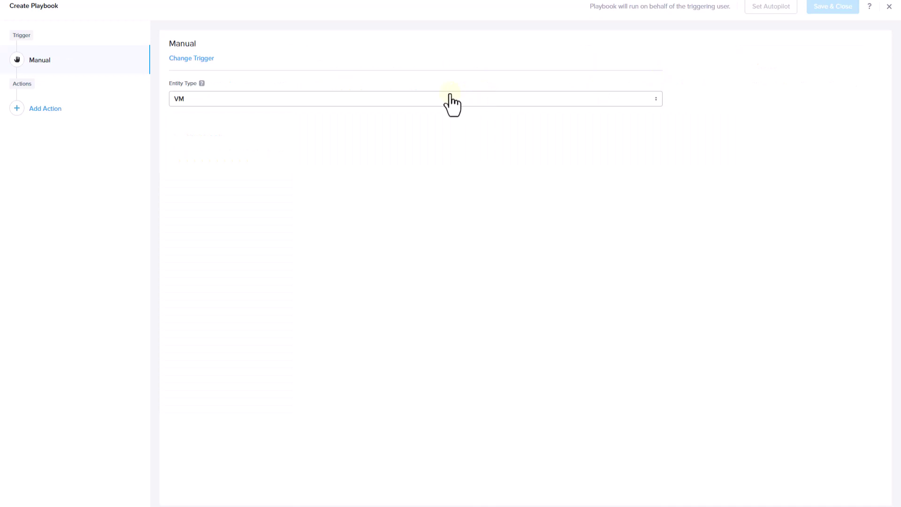
# Add a Run SQL Query action as the playbook's first step.
pyautogui.click(45, 108)
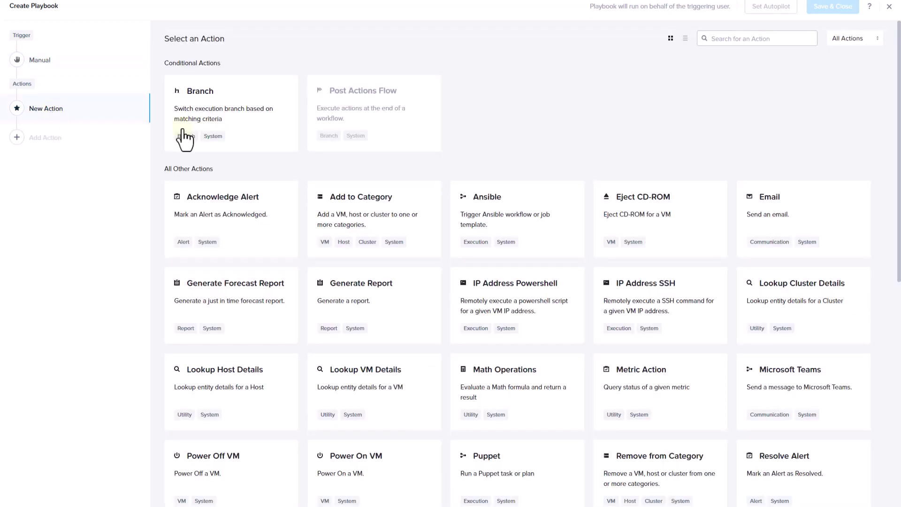
pyautogui.click(756, 38)
pyautogui.write('SQL')
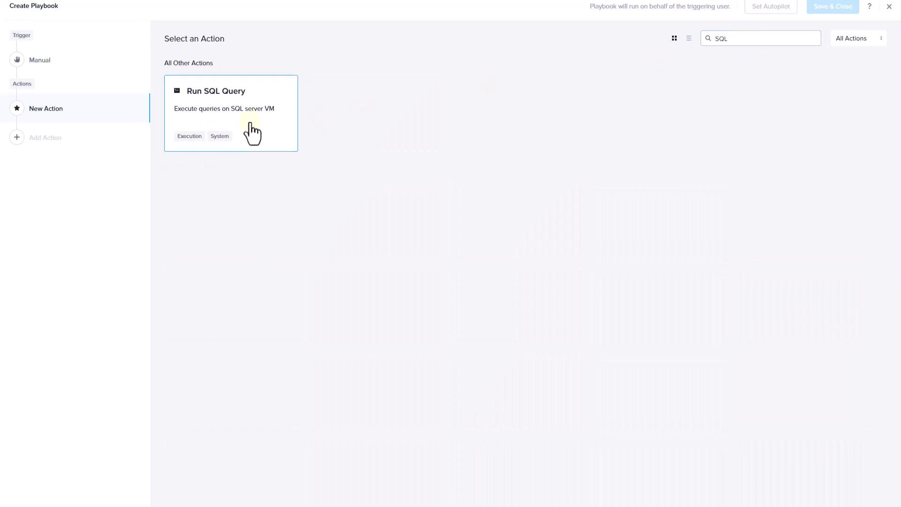
pyautogui.click(251, 128)
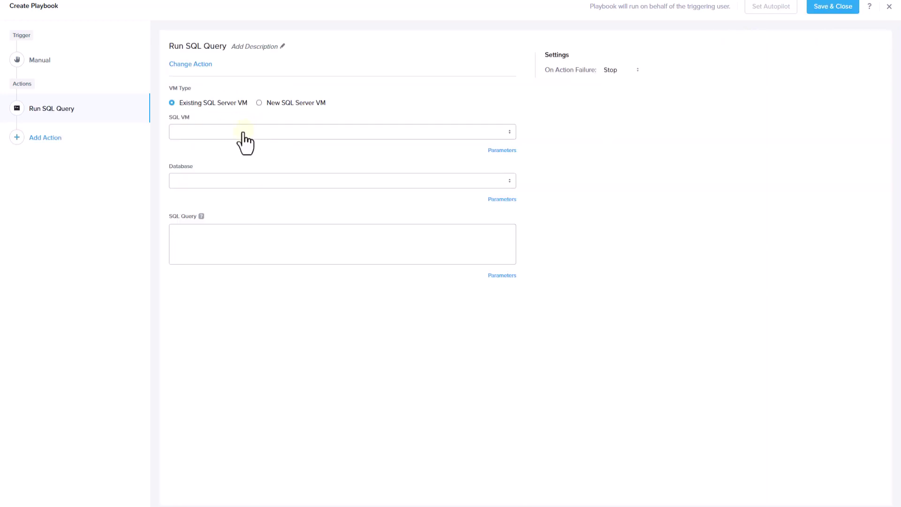
# Point the query at new SQL Server VM 10.42.250.80, user SA, database MKTGEMPDB, with the new-hires query.
pyautogui.click(260, 103)
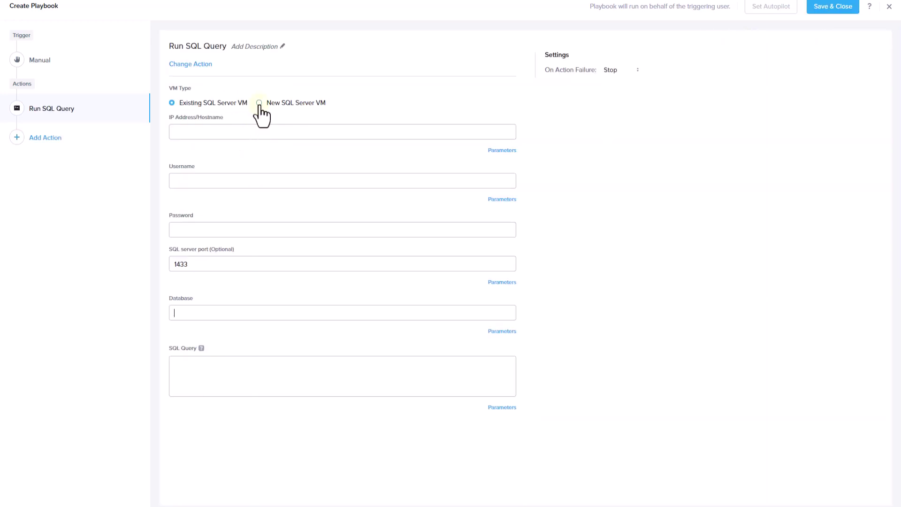
pyautogui.click(240, 133)
pyautogui.write('1')
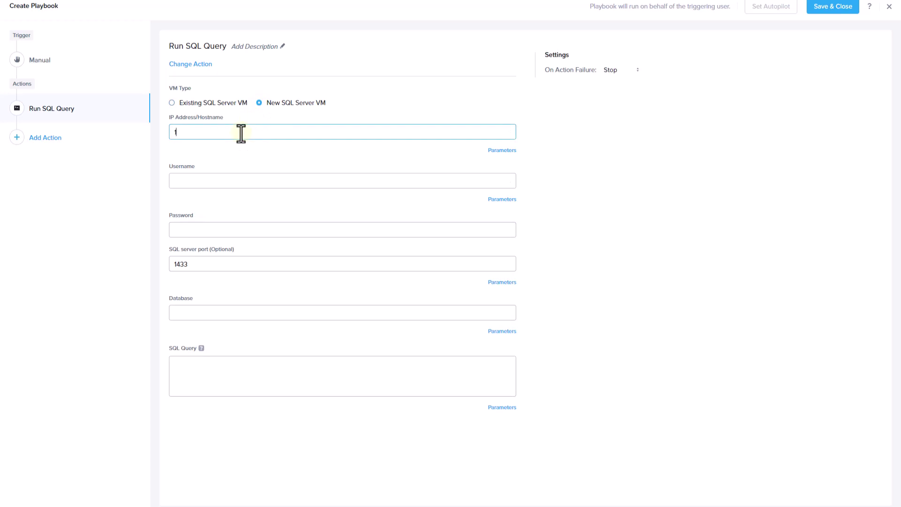
pyautogui.write('0.42.250.')
pyautogui.write('80')
pyautogui.click(232, 184)
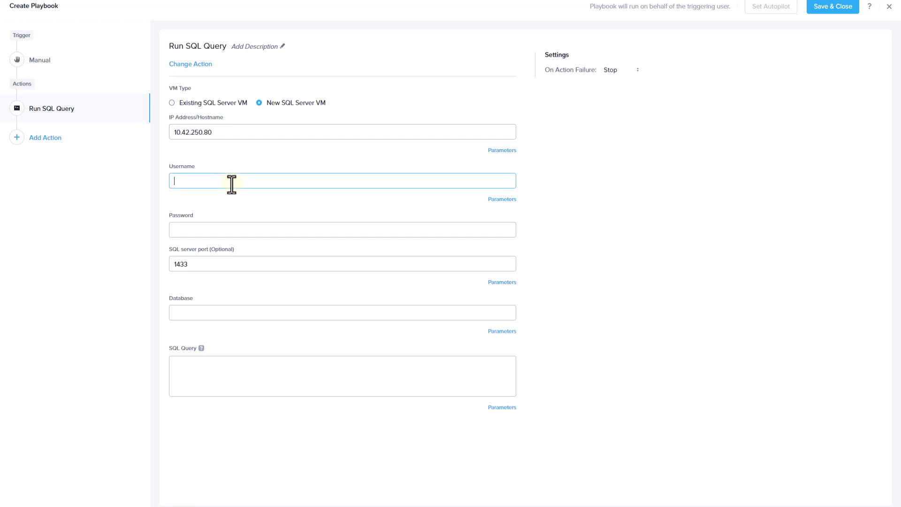
pyautogui.write('SA')
pyautogui.click(221, 231)
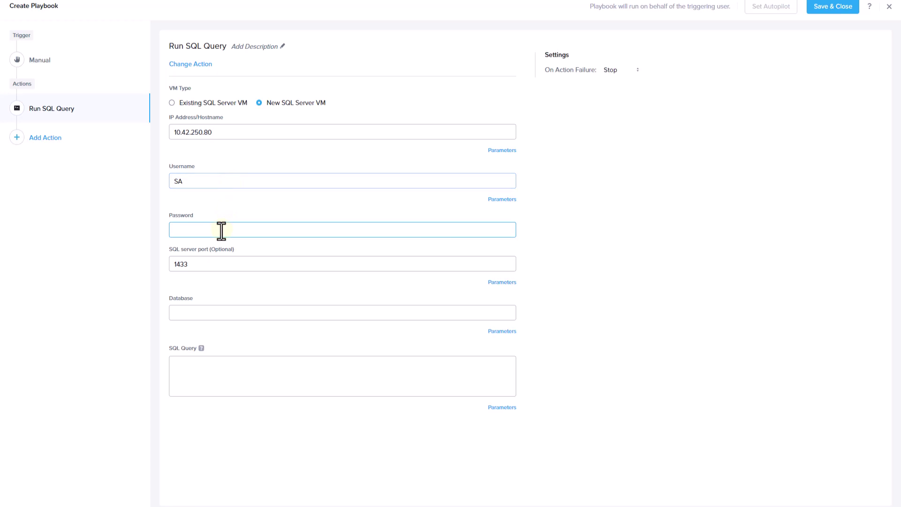
pyautogui.write('*******')
pyautogui.write('**')
pyautogui.click(194, 314)
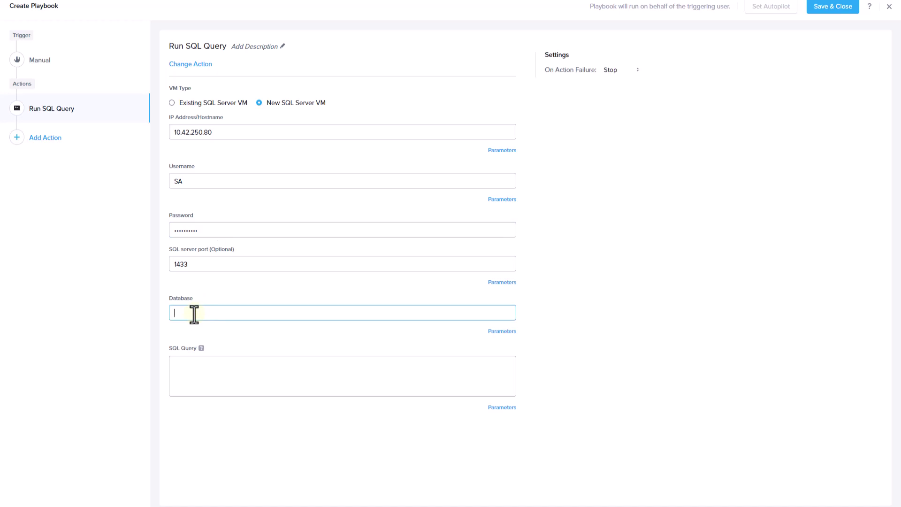
pyautogui.write('MKTGEMPDB')
pyautogui.click(194, 361)
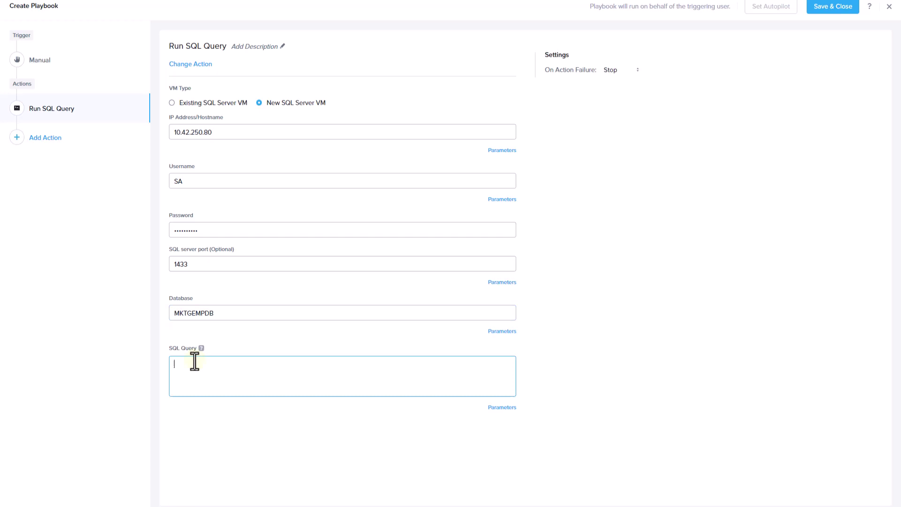
pyautogui.write('SELECT * FROM Employees WHERE date=(CAST(GETDATE() AS Date)) ORDER BY id ASC;')
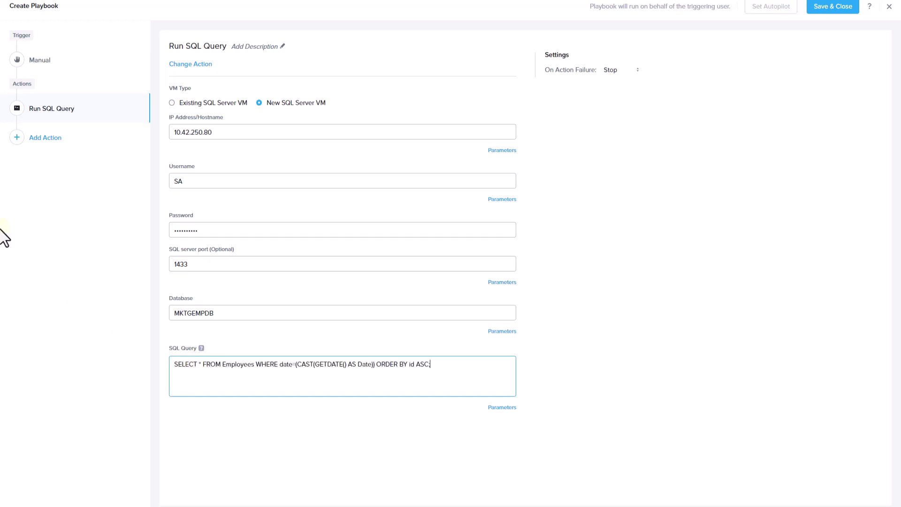
# Add a String Parser that parses the query result with JSON path $[*].email.
pyautogui.click(46, 138)
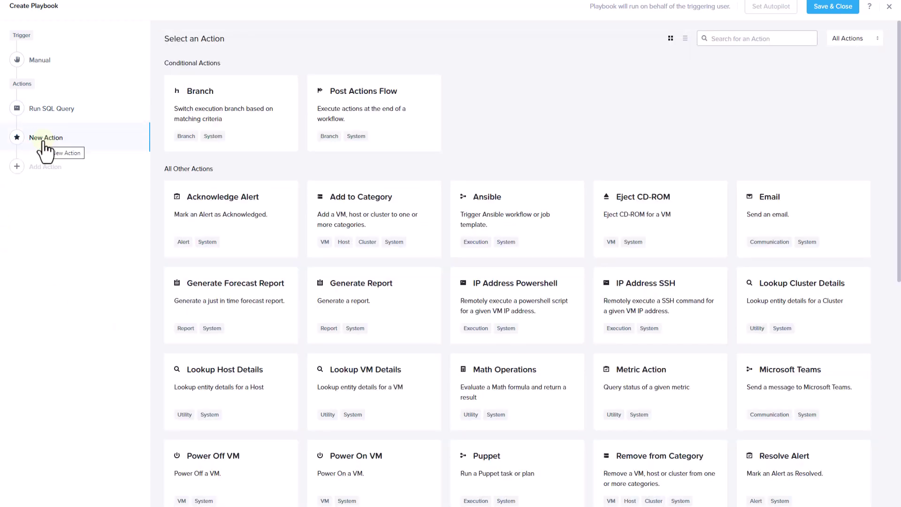
pyautogui.click(741, 39)
pyautogui.write('S')
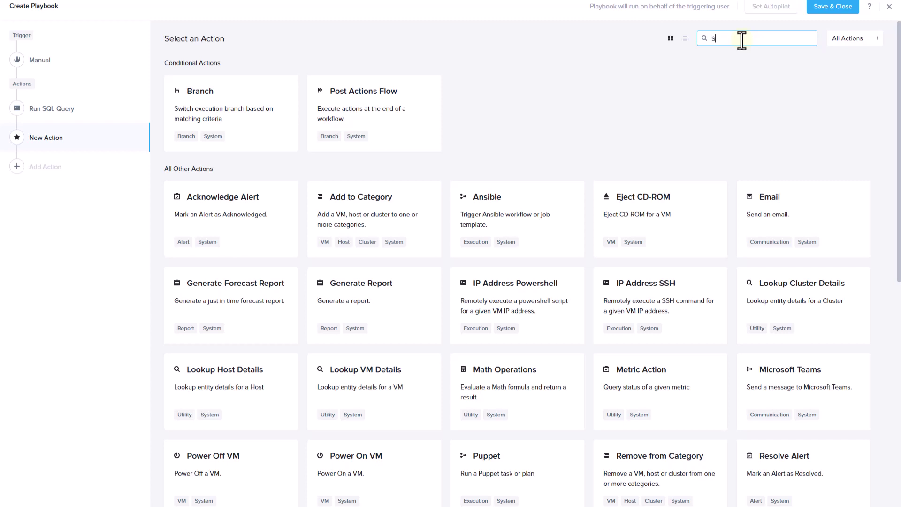
pyautogui.write('tri')
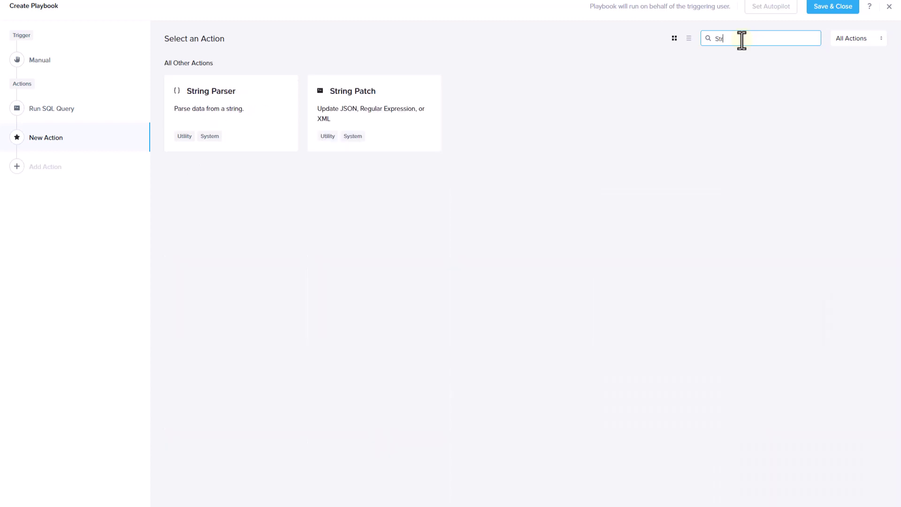
pyautogui.press('Return')
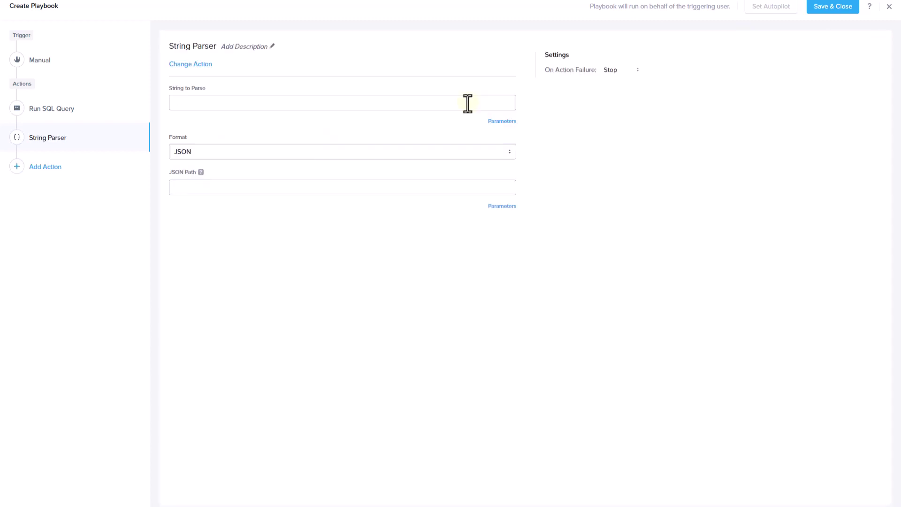
pyautogui.click(502, 121)
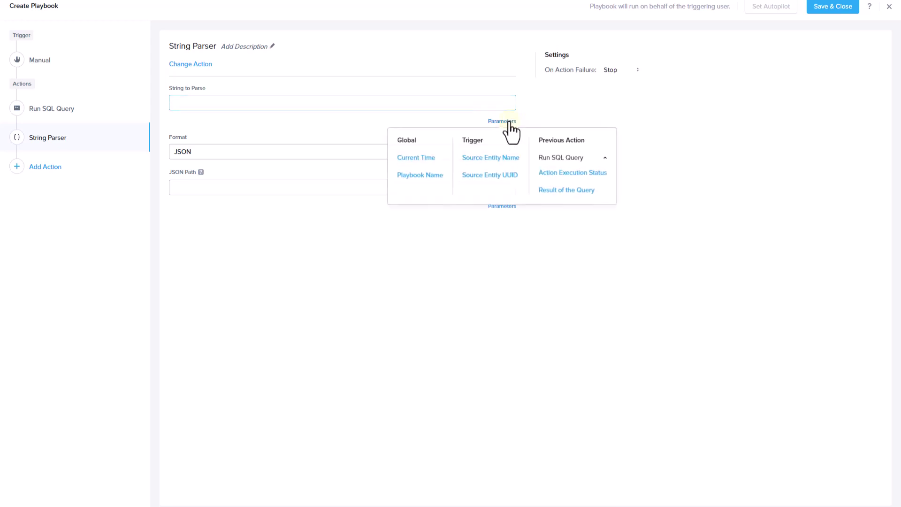
pyautogui.click(566, 190)
pyautogui.click(336, 187)
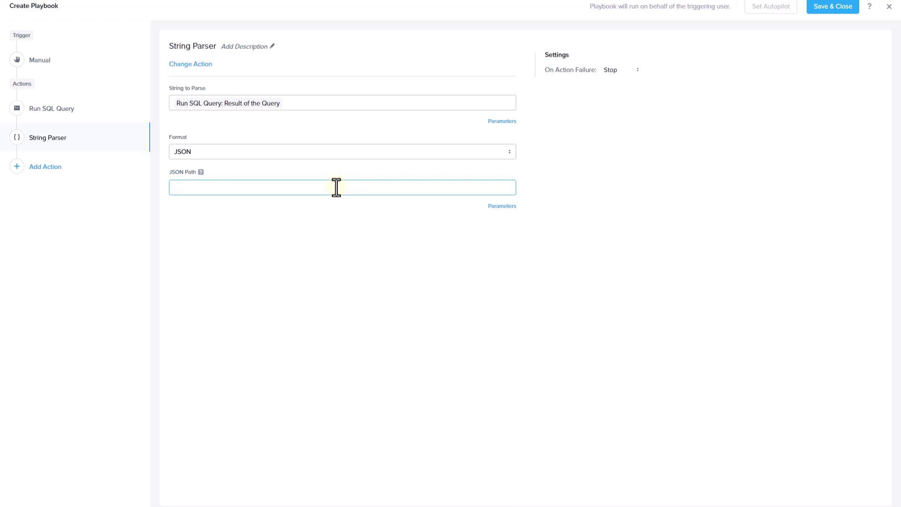
pyautogui.write('$[*].email')
# Add a Regular Expression String Patch on the String Parser's Parsed String, entering the regex.
pyautogui.click(47, 169)
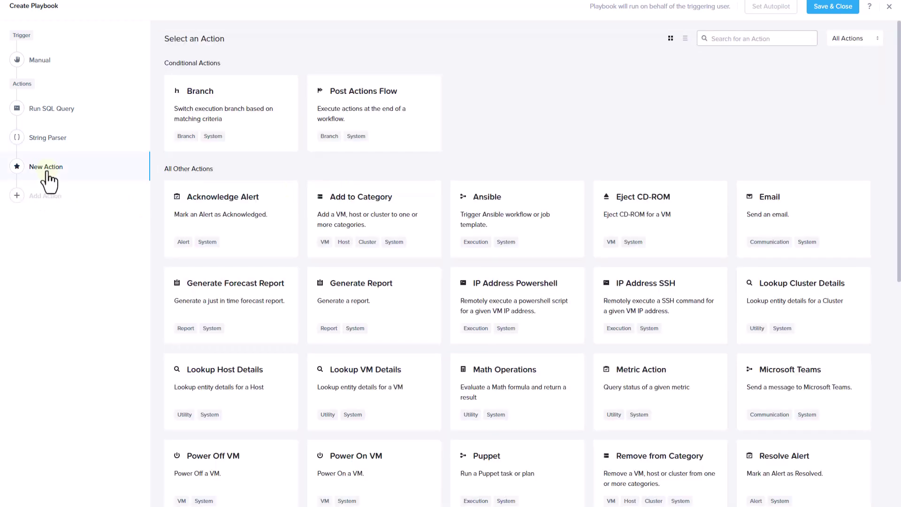
pyautogui.click(720, 38)
pyautogui.write('Str')
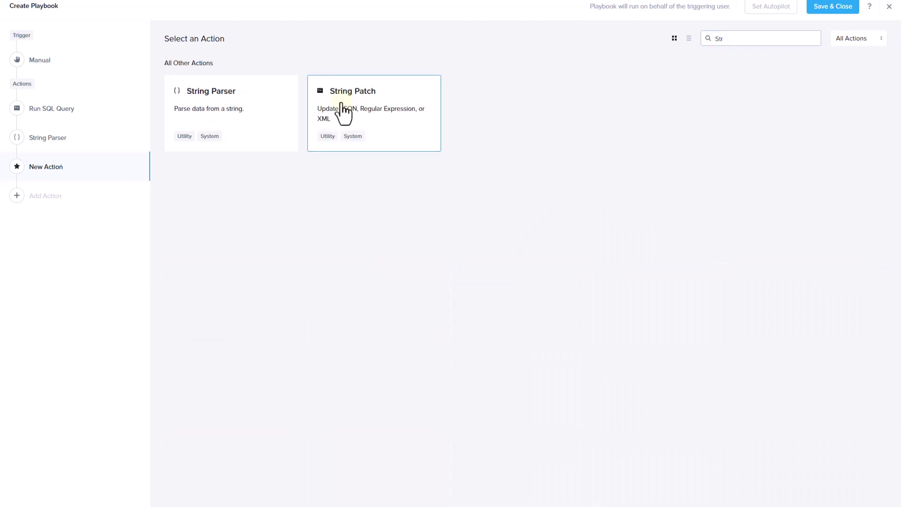
pyautogui.click(345, 106)
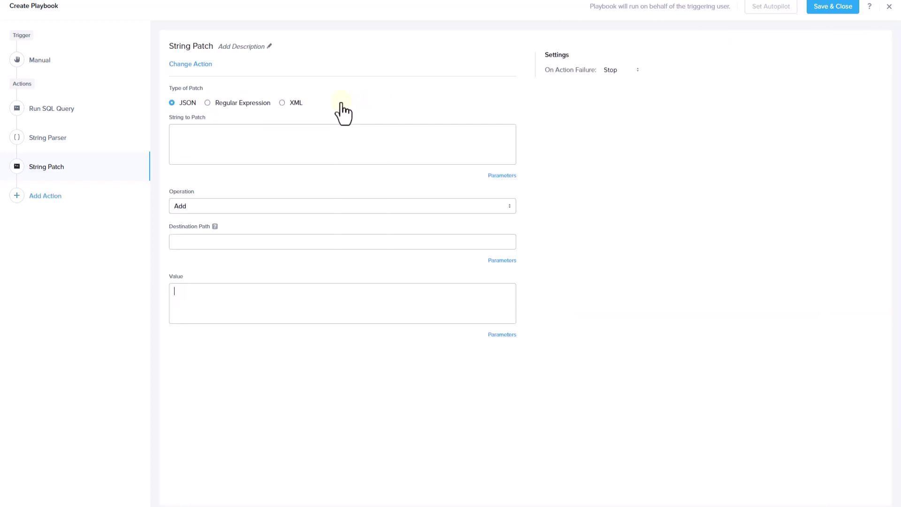
pyautogui.click(207, 103)
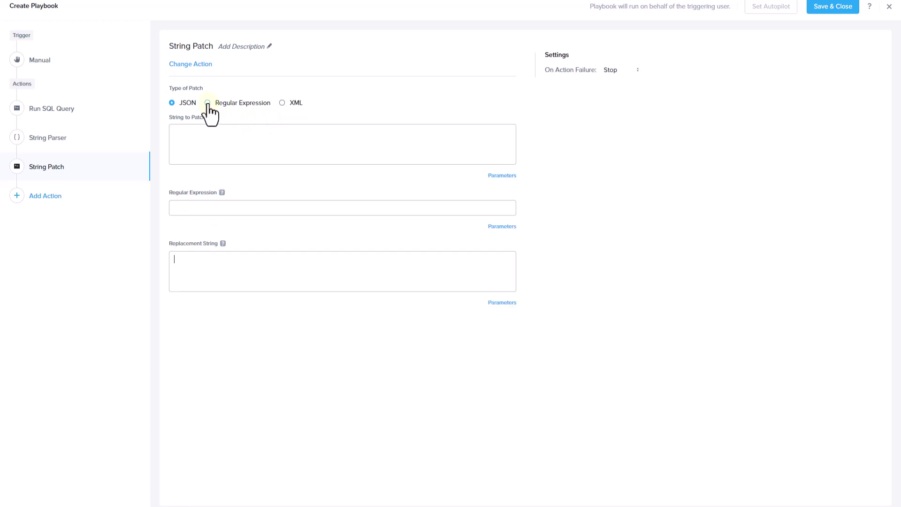
pyautogui.click(507, 176)
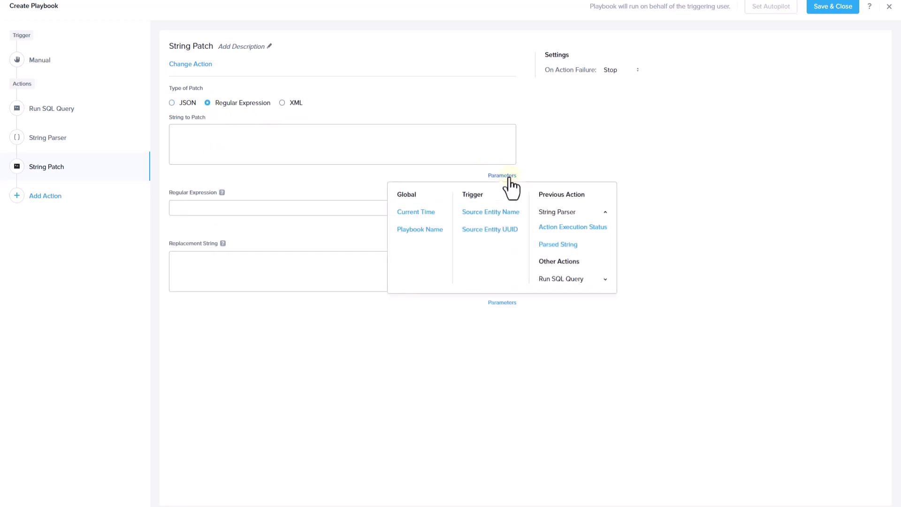
pyautogui.click(557, 244)
pyautogui.click(462, 209)
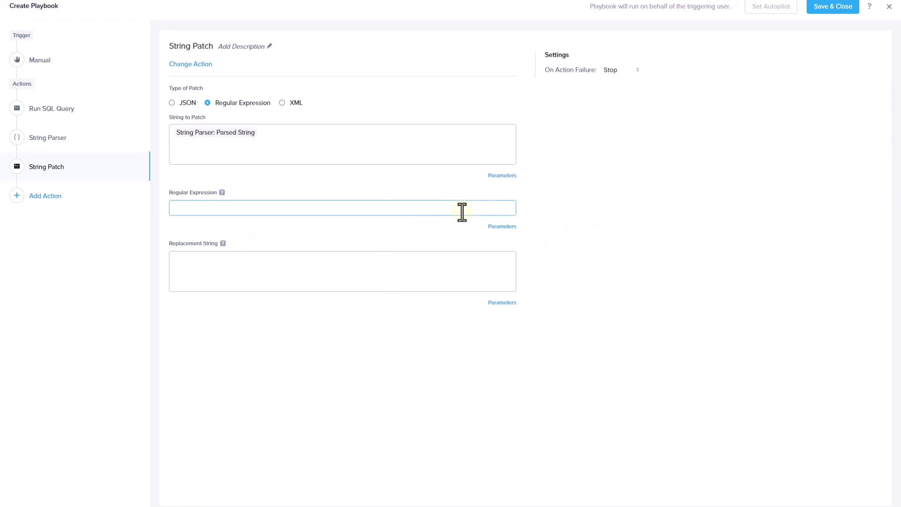
pyautogui.write('[^\\]+')
pyautogui.click(369, 274)
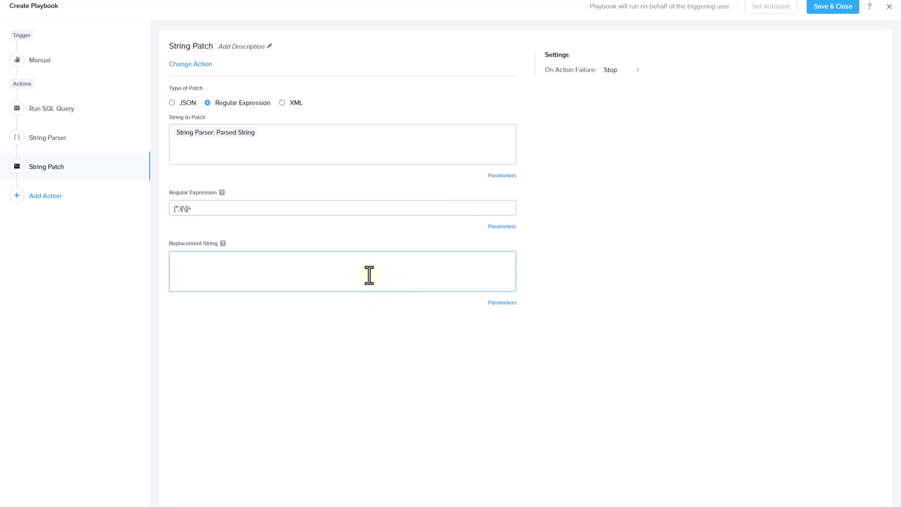
# Add a Slack action with its Slack token and channel xplay-alerts.
pyautogui.click(45, 196)
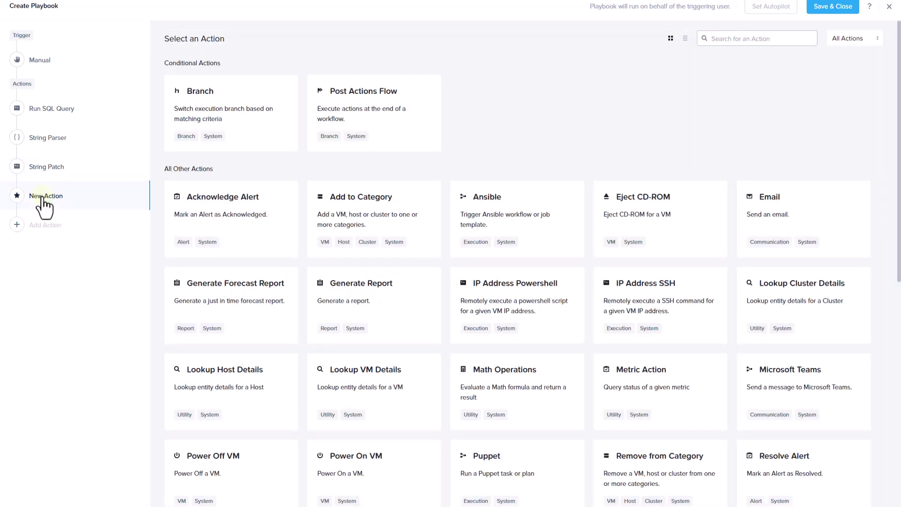
pyautogui.click(728, 39)
pyautogui.write('Slack')
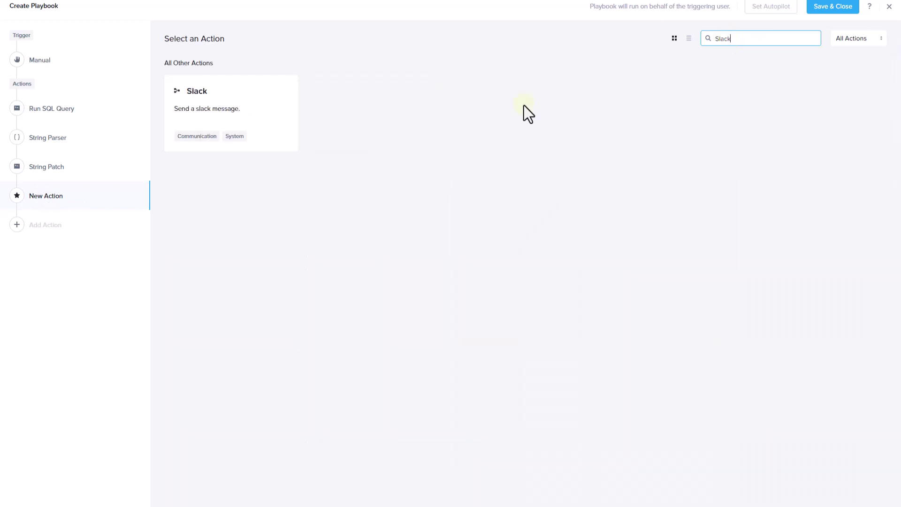
pyautogui.click(278, 138)
pyautogui.write('••')
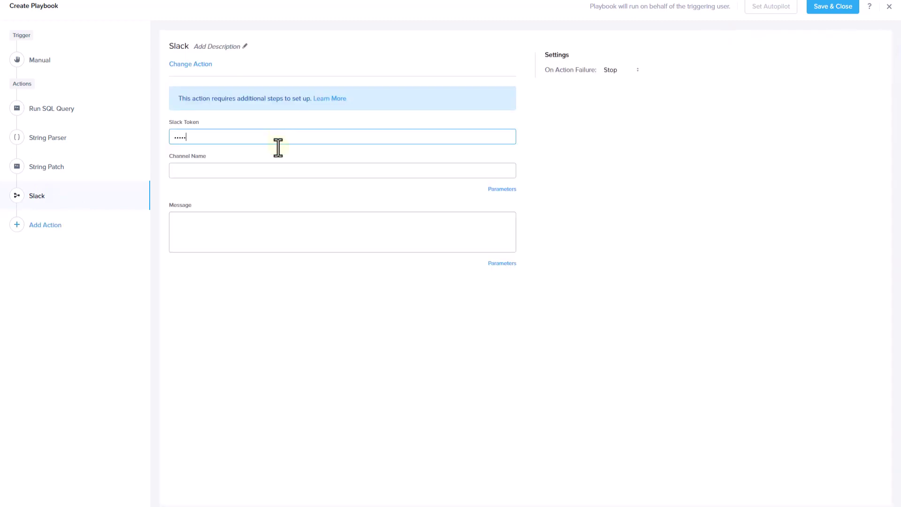
pyautogui.click(273, 173)
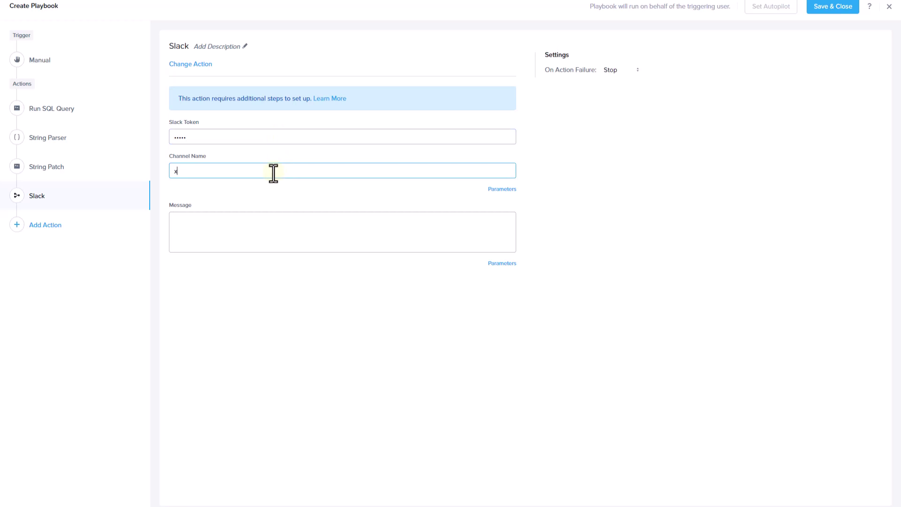
pyautogui.write('play-alerts')
# Write a 'Today's New Hires' message including Current Time and the String Patch Output Value.
pyautogui.click(196, 235)
pyautogui.write("Today's New Hires:")
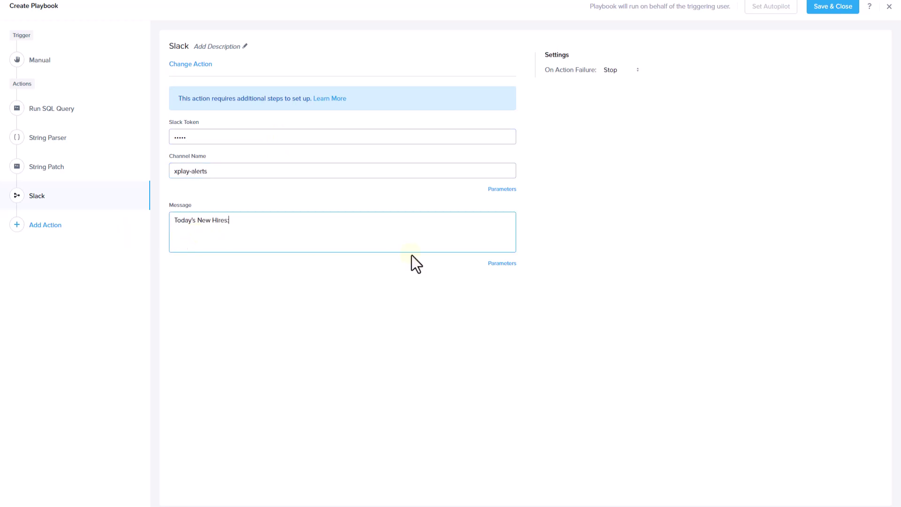
pyautogui.click(502, 263)
pyautogui.click(416, 300)
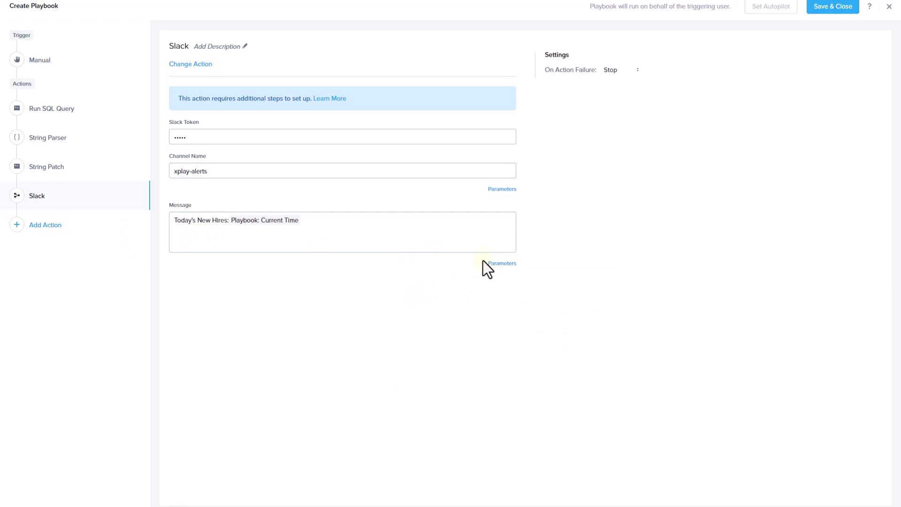
pyautogui.click(473, 236)
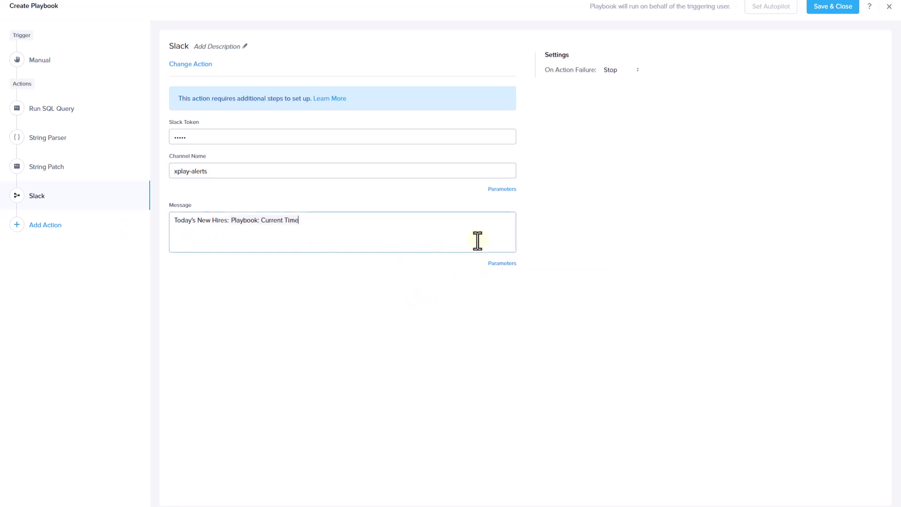
pyautogui.click(502, 263)
pyautogui.click(557, 332)
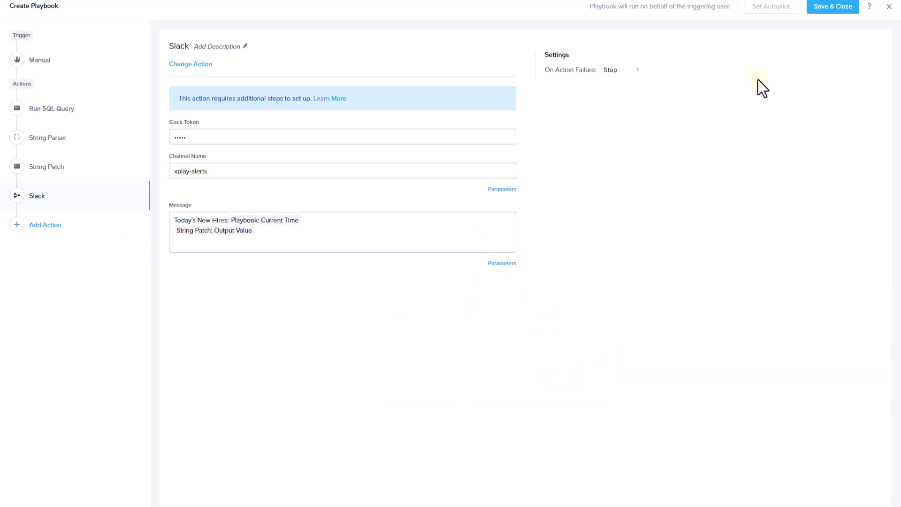
# Save the playbook as 'New Hires Slack Notification' with Playbook Status enabled.
pyautogui.click(825, 7)
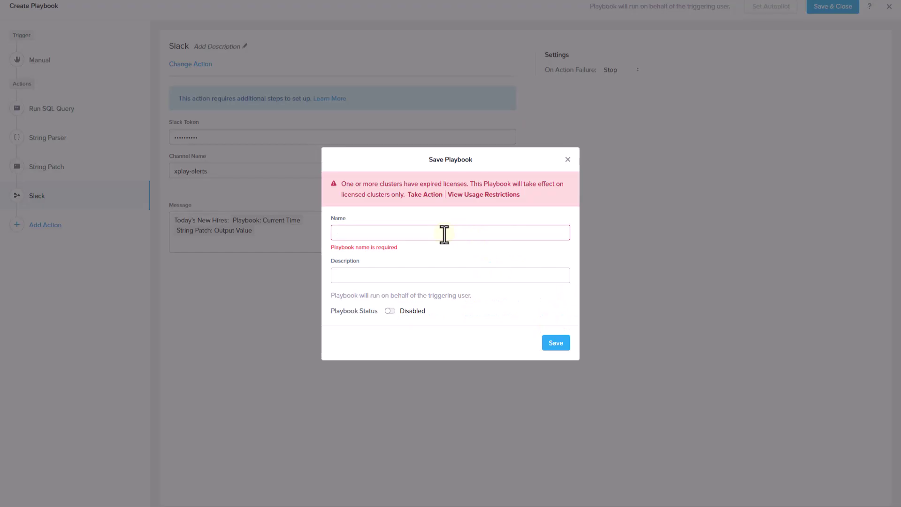
pyautogui.click(444, 233)
pyautogui.write('New Hires Slack Notification')
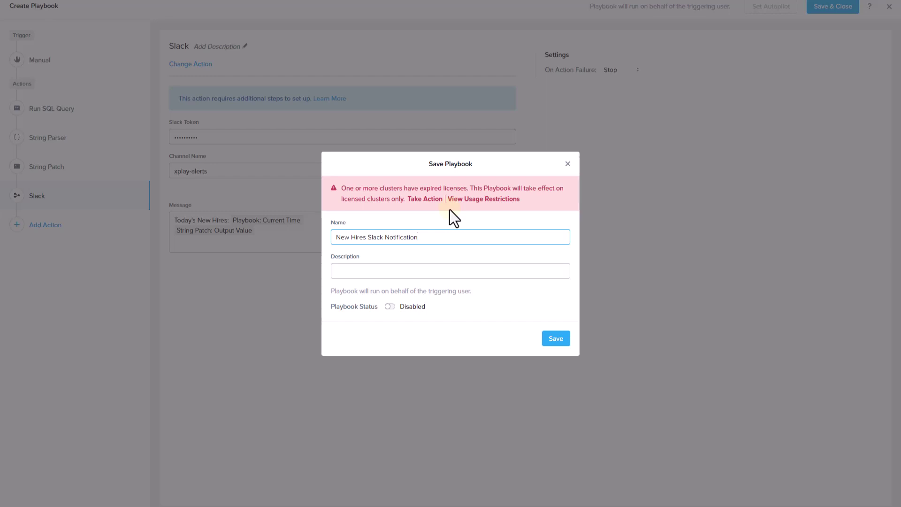
pyautogui.click(389, 306)
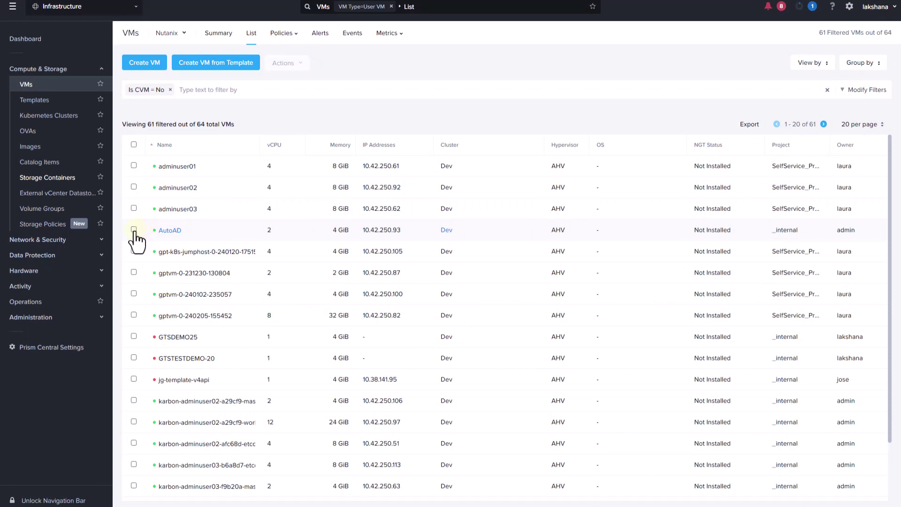
# Run the New Hires Slack Notification playbook on the AutoAD VM.
pyautogui.click(134, 230)
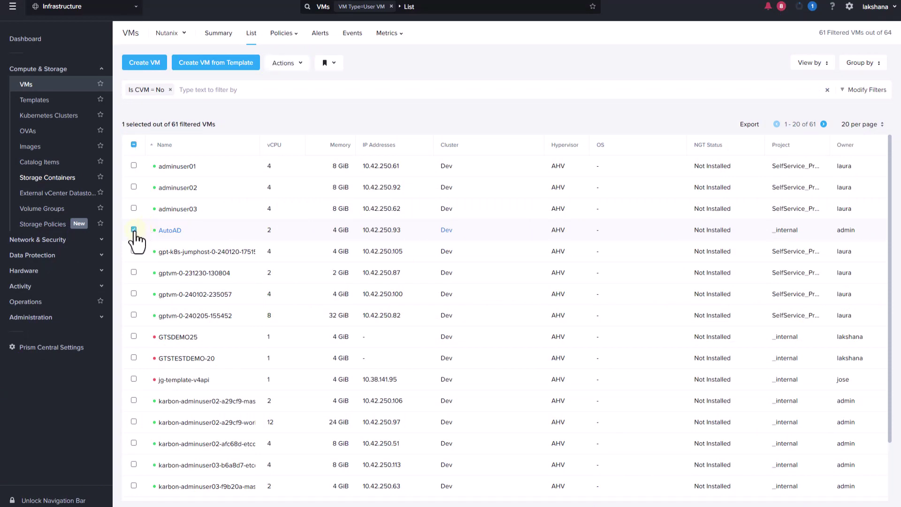
pyautogui.click(283, 63)
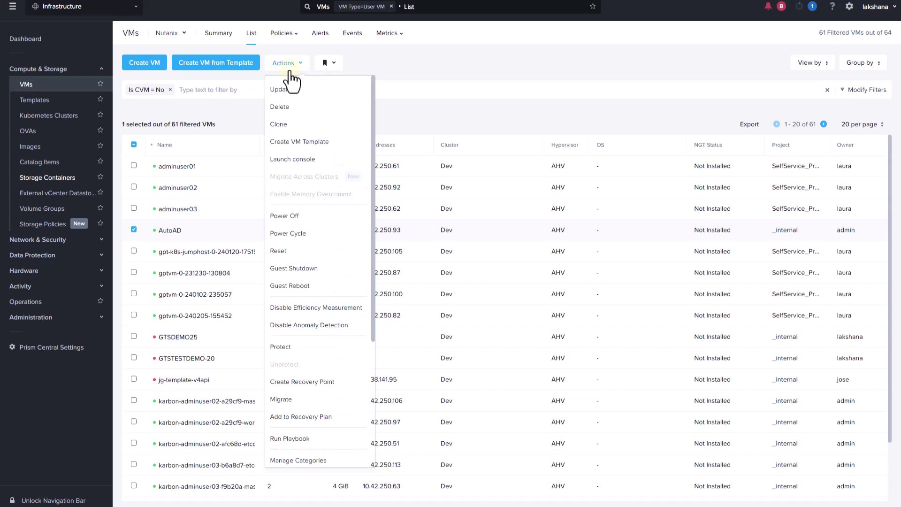
pyautogui.click(289, 438)
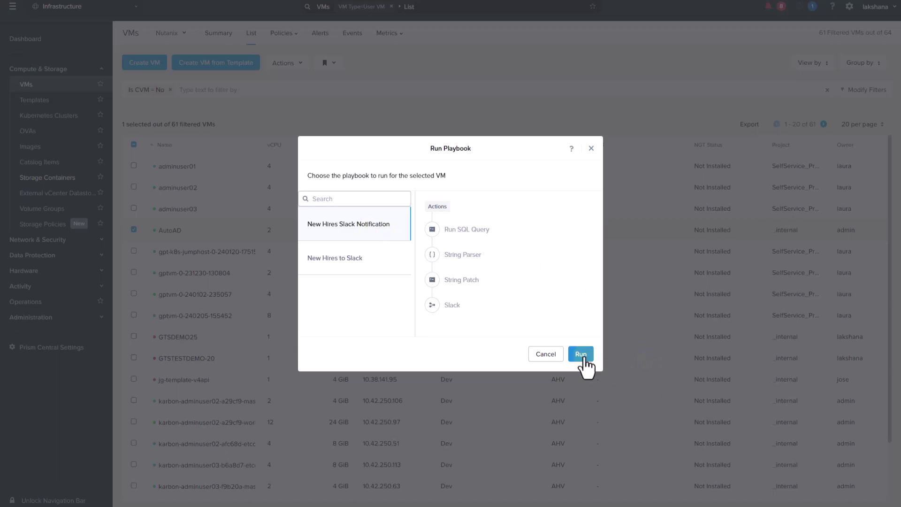
pyautogui.click(580, 353)
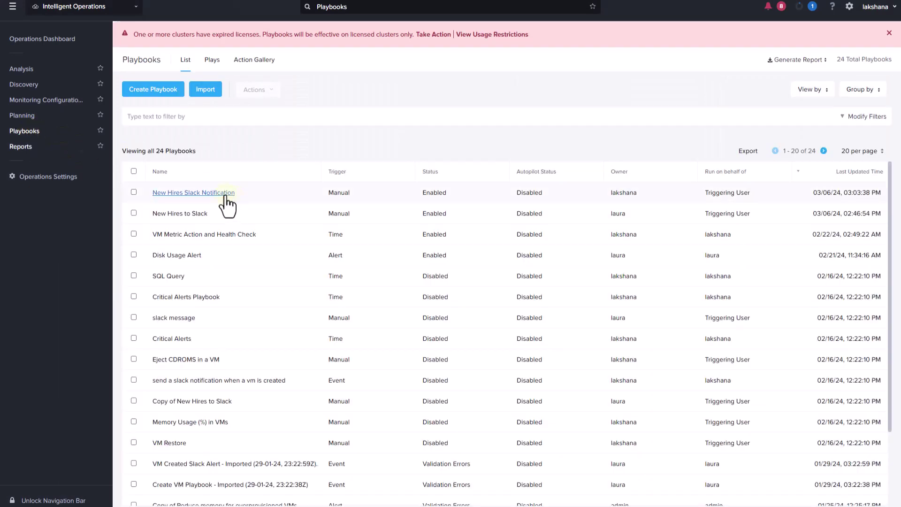
# Open the latest run from the New Hires Slack Notification playbook's Plays tab.
pyautogui.click(205, 192)
pyautogui.click(127, 35)
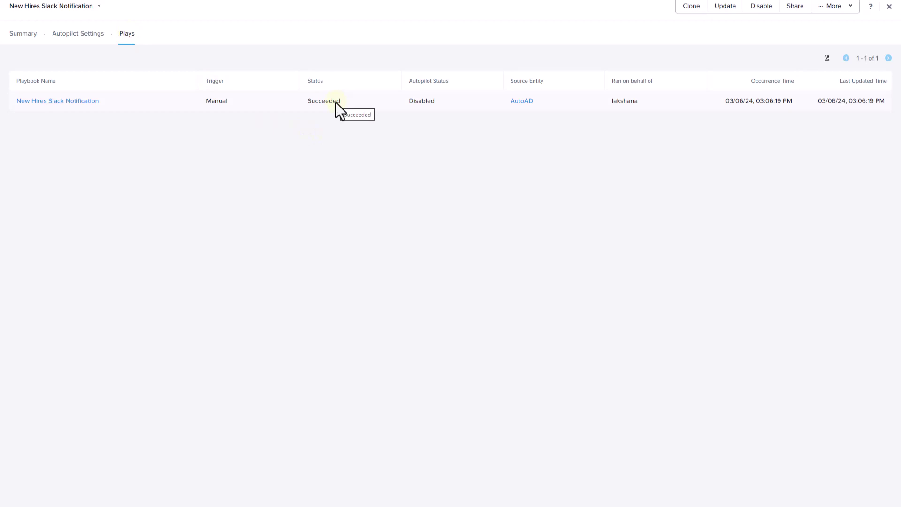
pyautogui.click(56, 101)
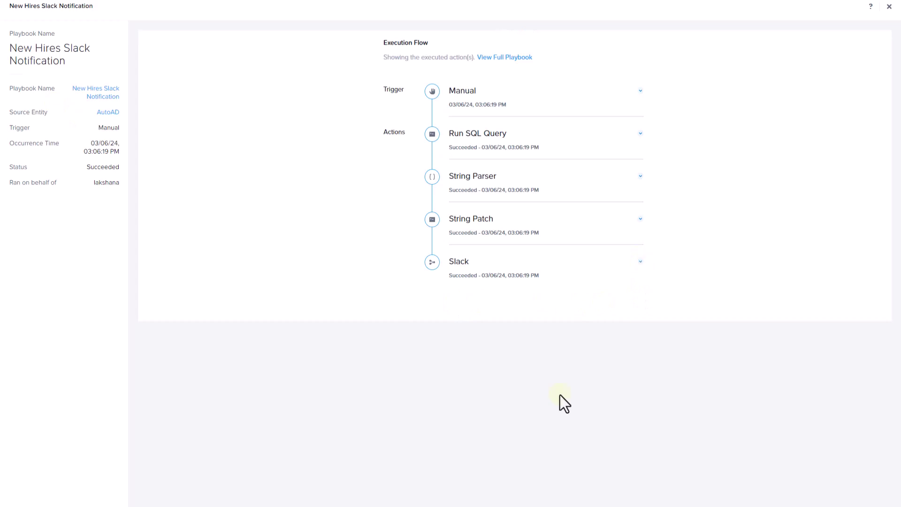
# Expand the Slack step in the execution flow to see its sent message and output.
pyautogui.click(641, 265)
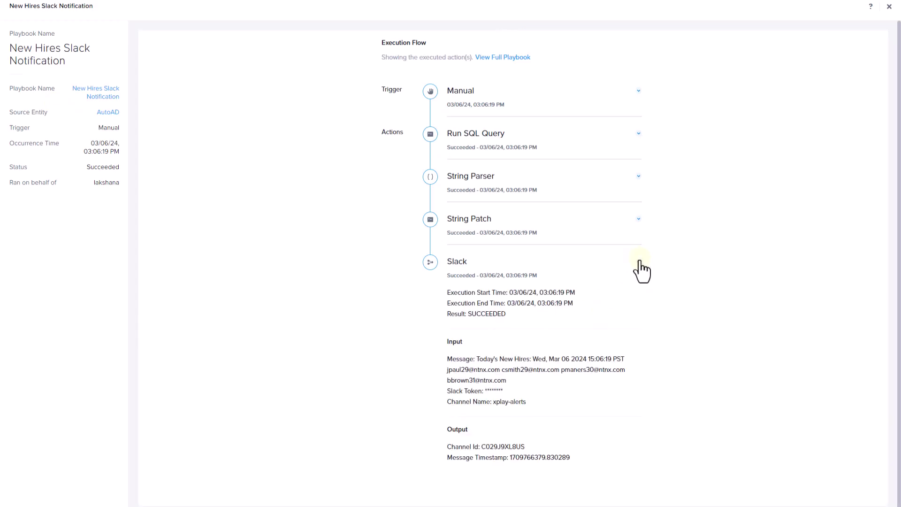